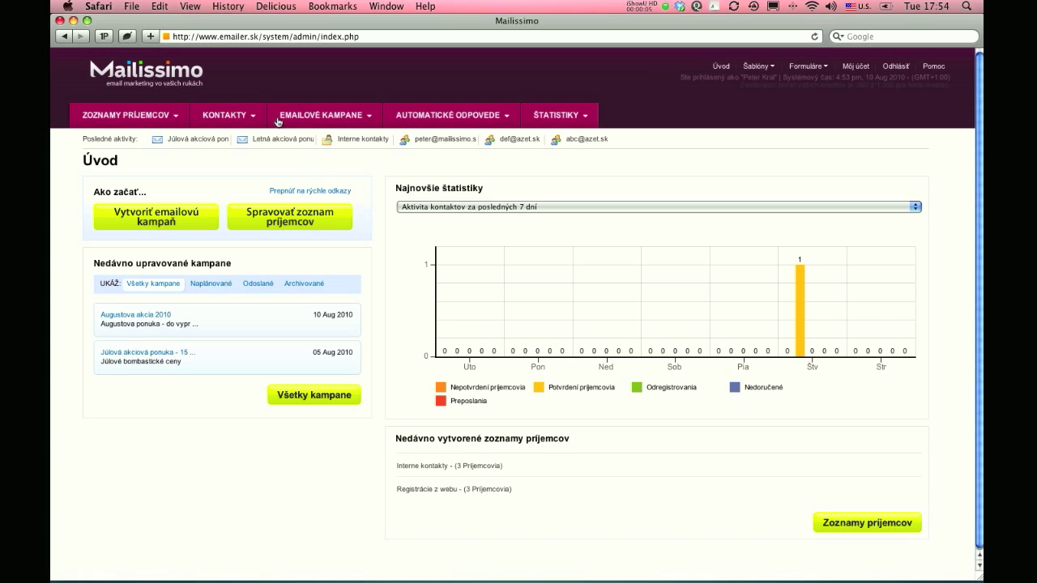
Step: Open the 'Odoslať emailovú kampaň' sending form from the Emailové kampane menu
left_click(346, 118)
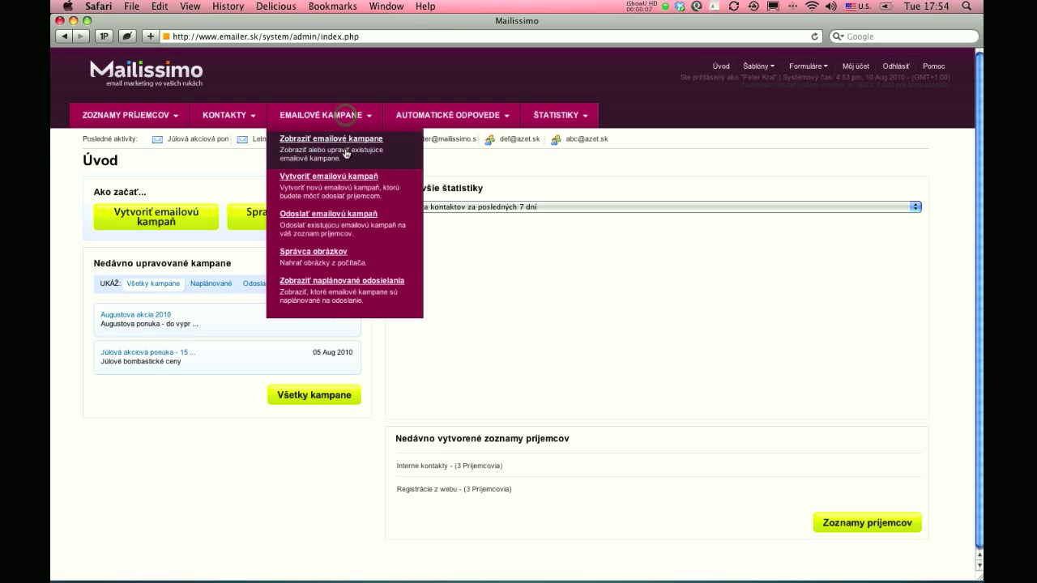
left_click(344, 219)
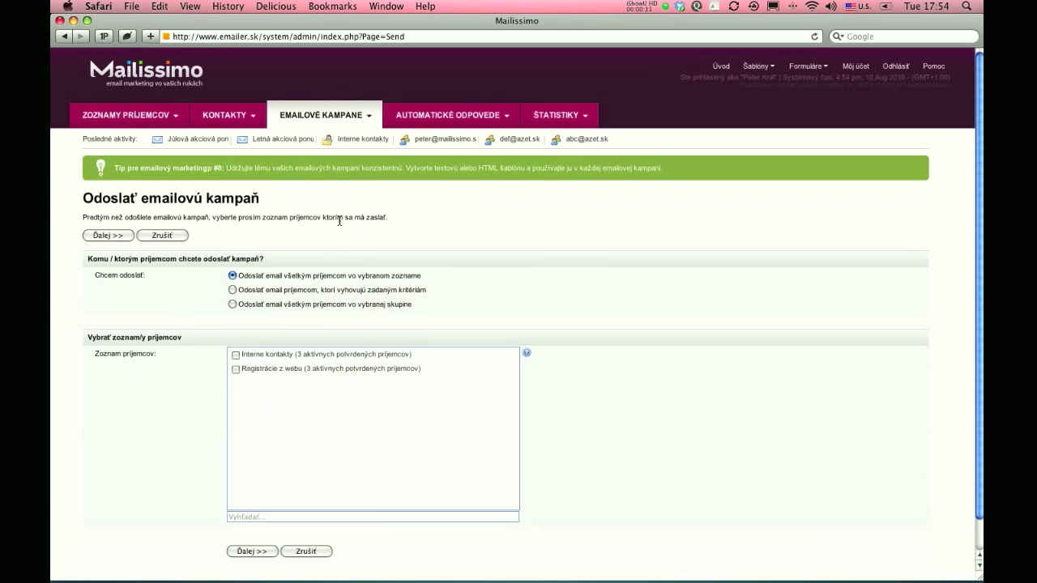
Step: Choose 'Odoslať email príjemcom, ktorí vyhovujú zadaným kritériám' as the recipient option
scroll(565, 253, "down", 3)
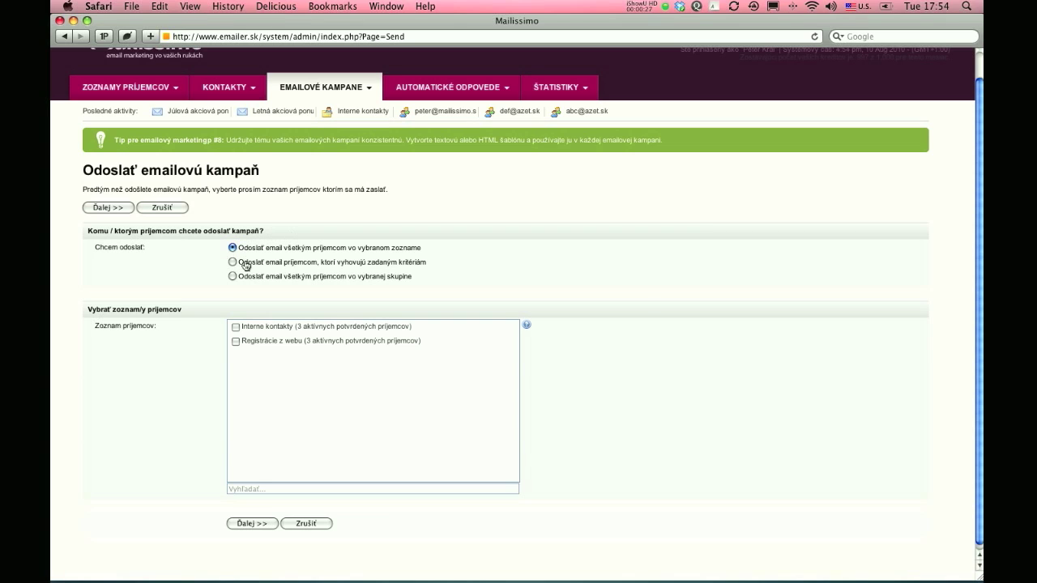
left_click(246, 265)
Step: Return to criteria-based sending, tick the Interne kontakty list, and continue to filtering
left_click(234, 276)
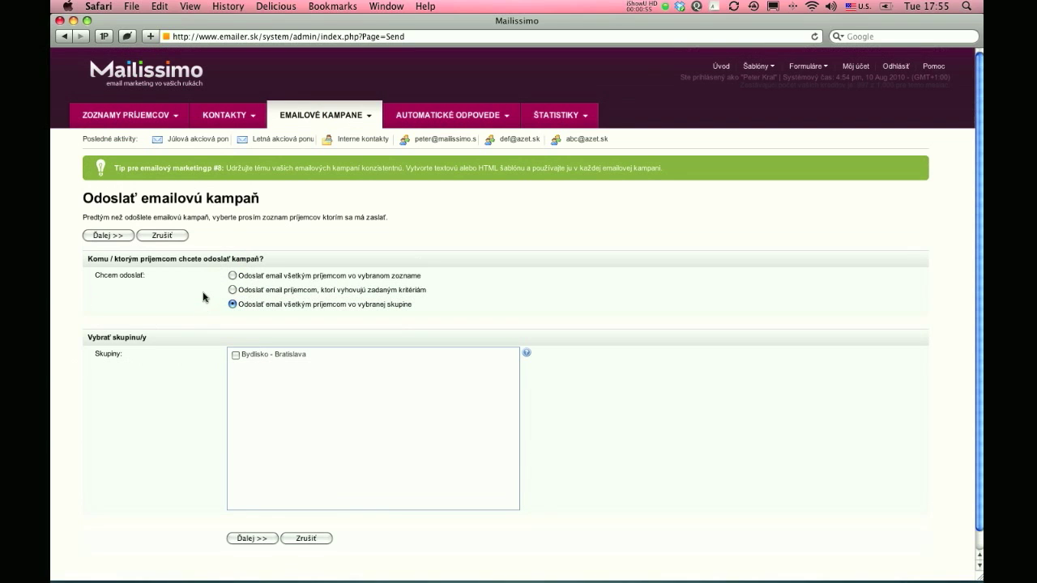
left_click(328, 293)
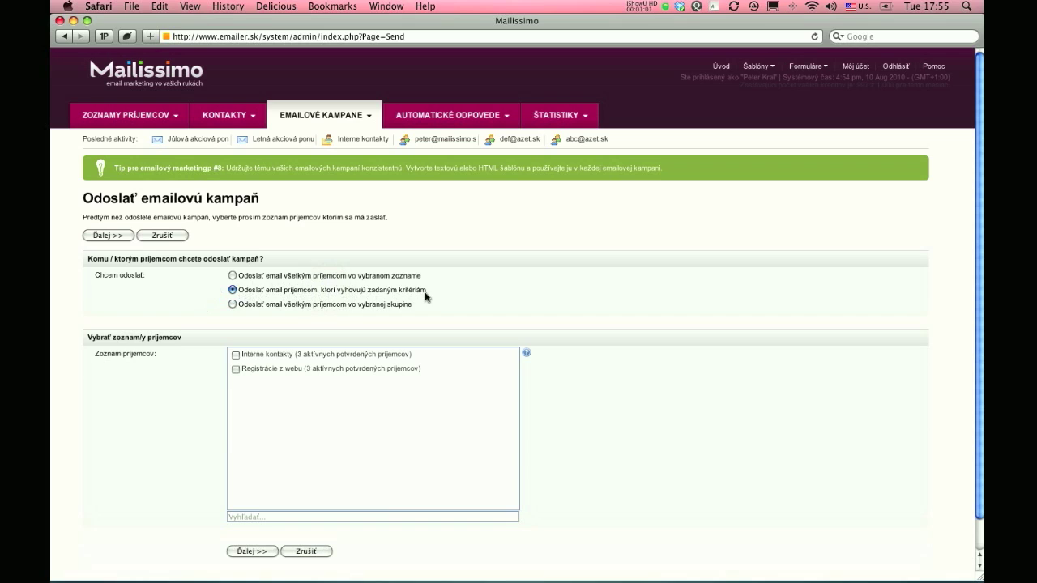
left_click(235, 355)
scroll(175, 390, "down", 3)
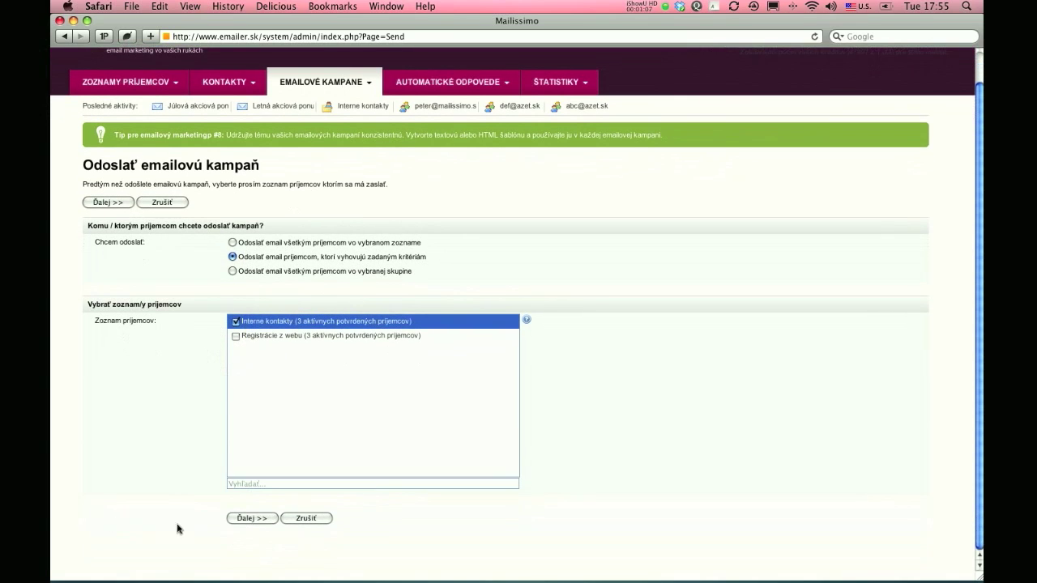
left_click(256, 521)
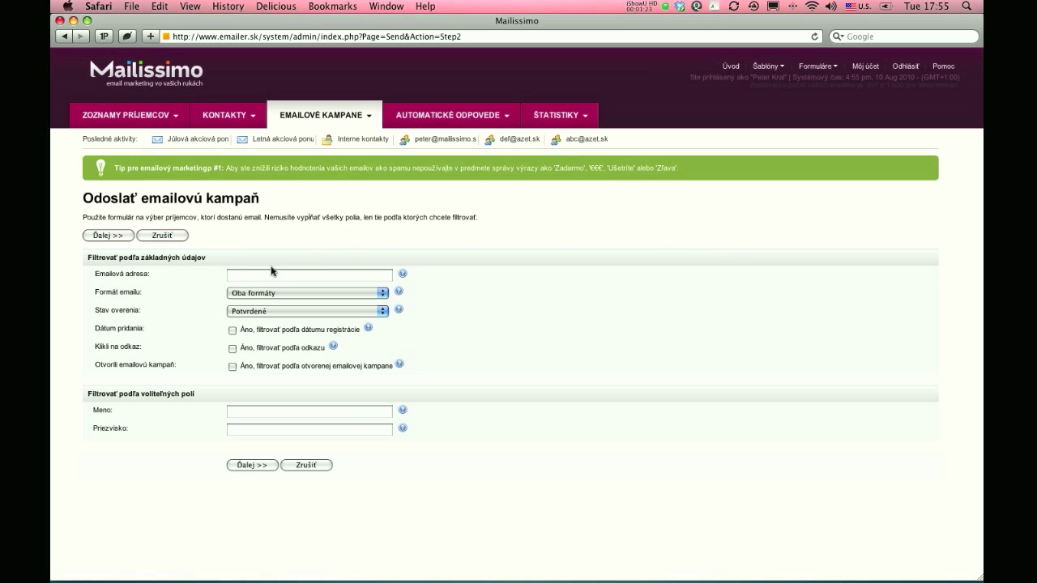
Step: Keep Formát emailu at Oba formáty and Stav overenia at Potvrdené, then continue
left_click(247, 274)
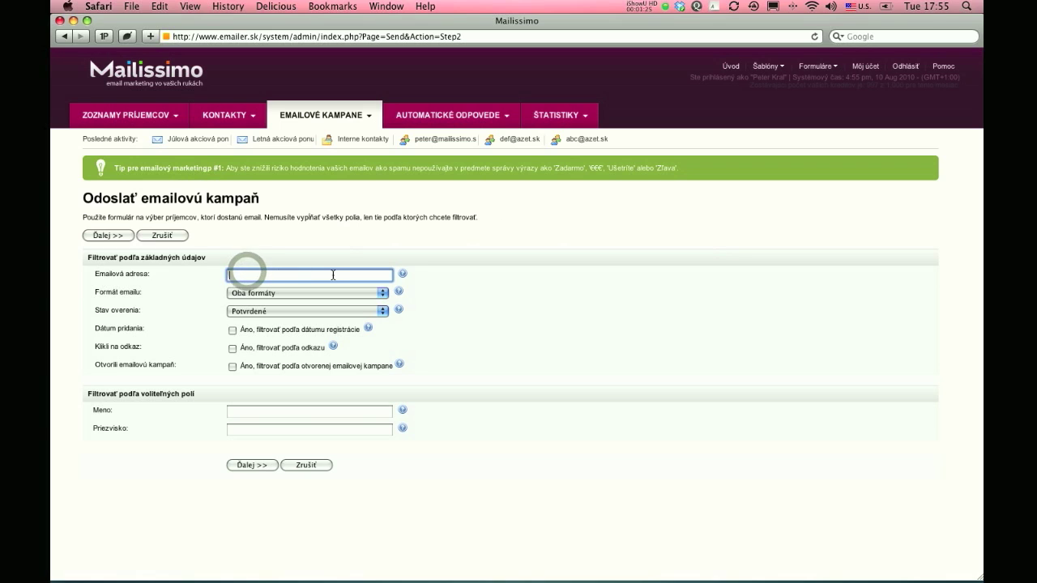
left_click(294, 297)
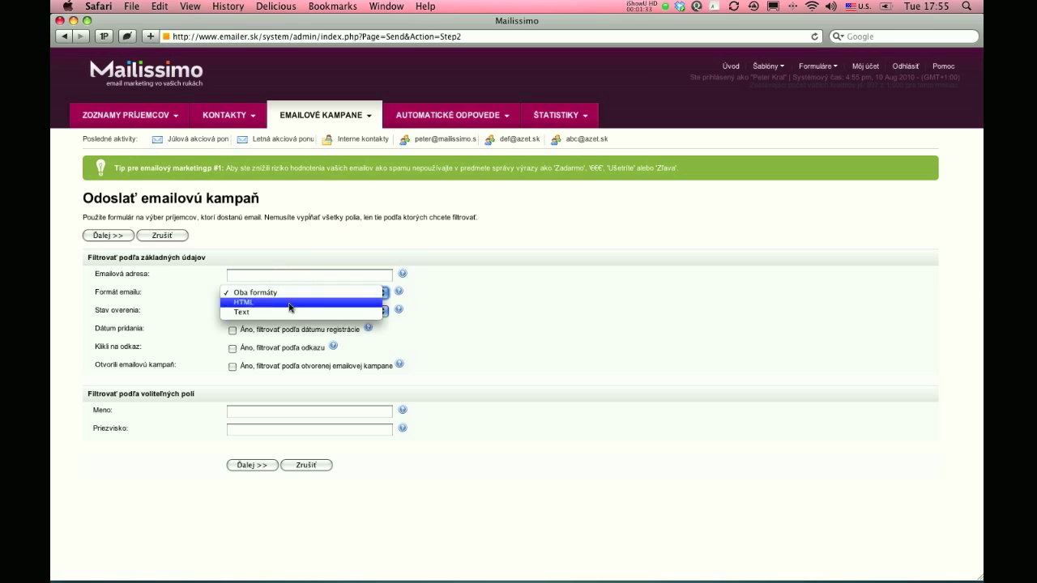
left_click(282, 294)
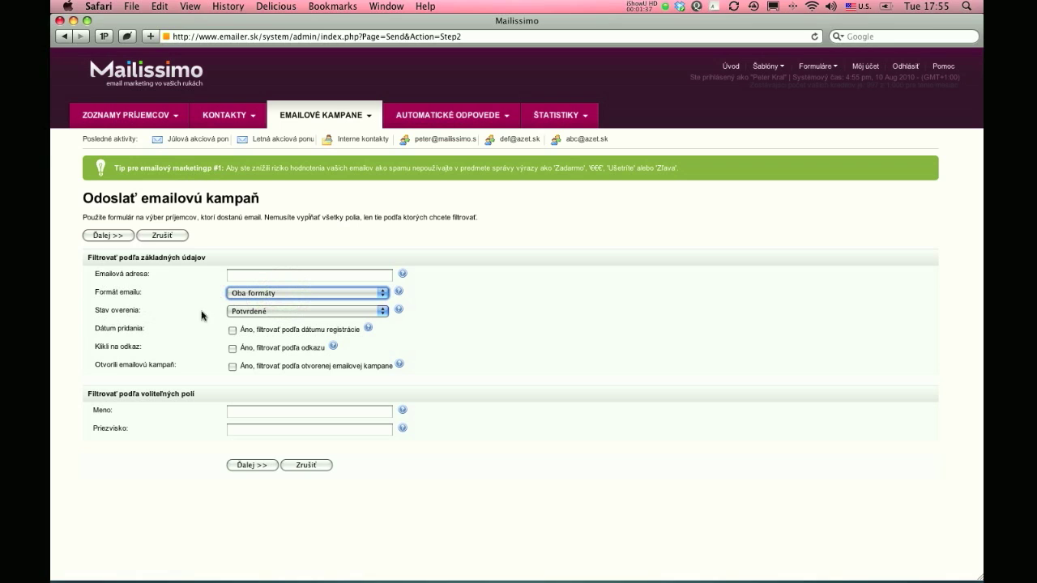
left_click(266, 312)
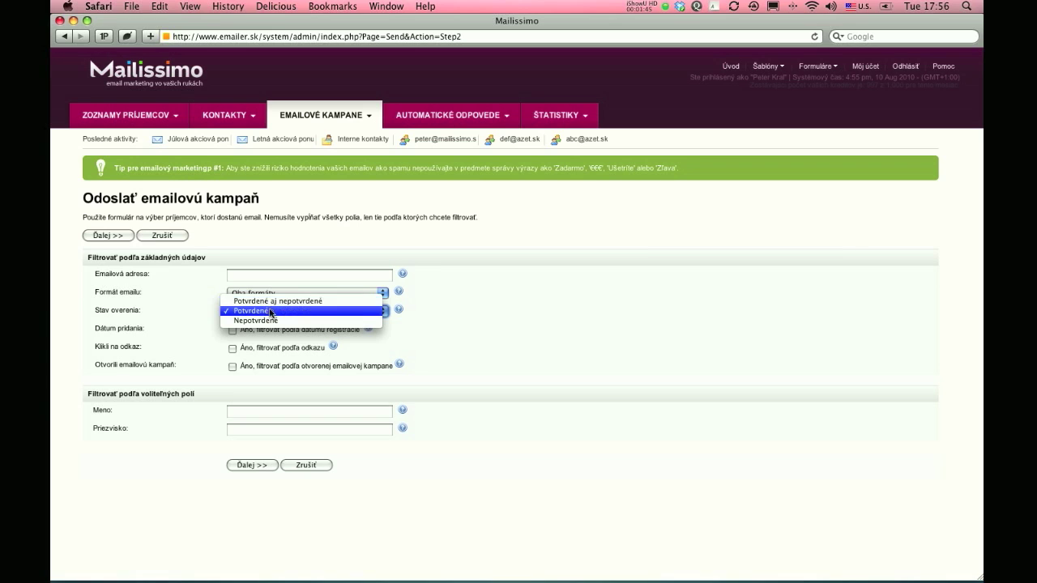
left_click(268, 310)
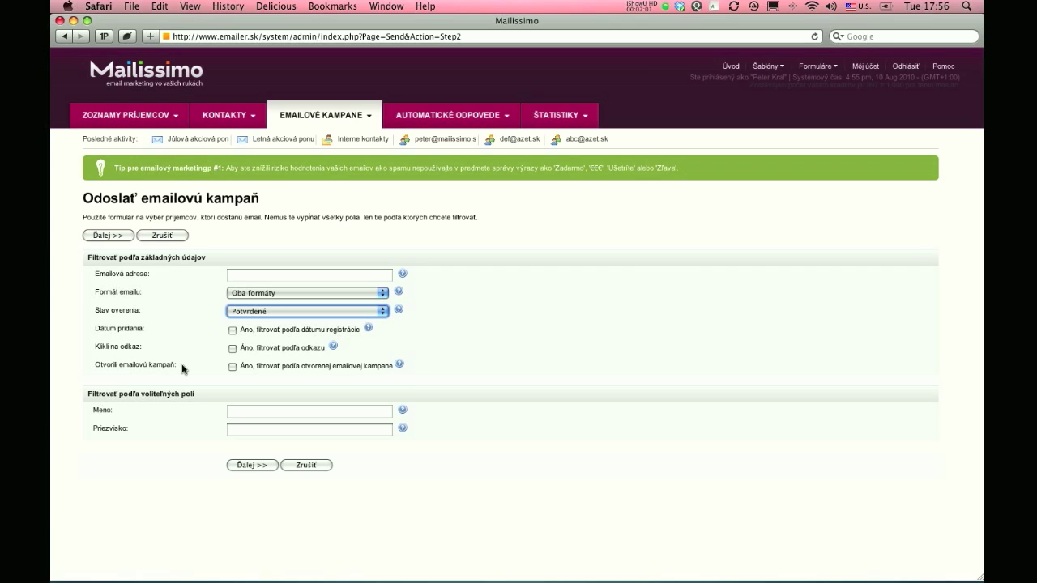
left_click(195, 293)
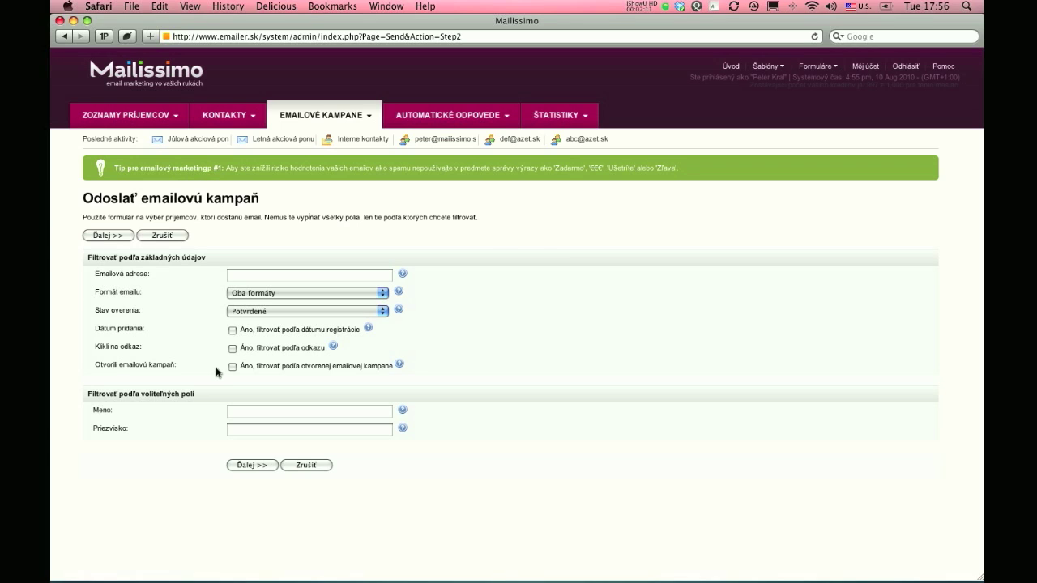
left_click(261, 466)
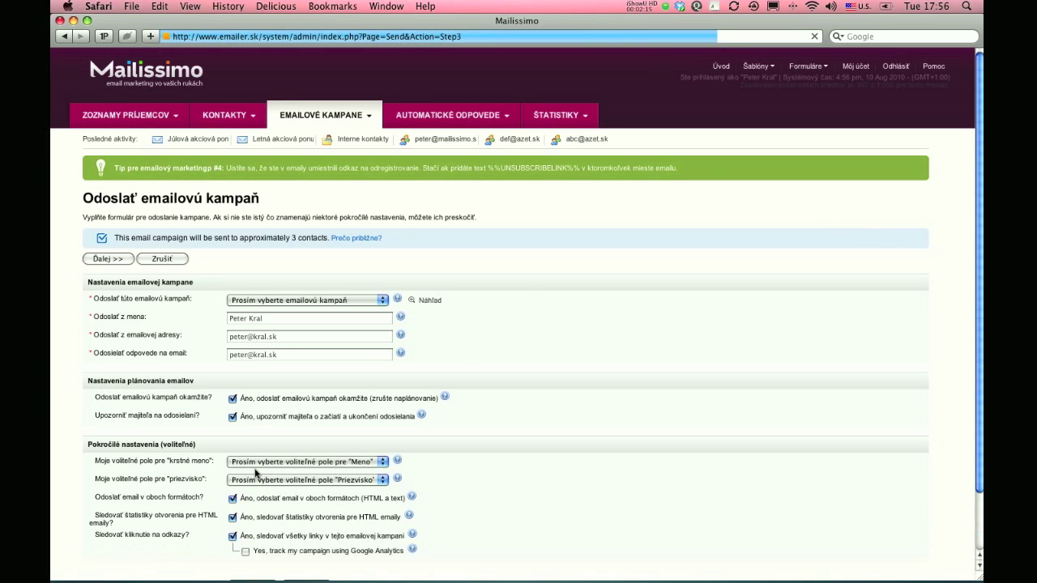
Step: Select 'Augustova akcia 2010' in the campaign dropdown and check its HTML preview
scroll(616, 341, "down", 1)
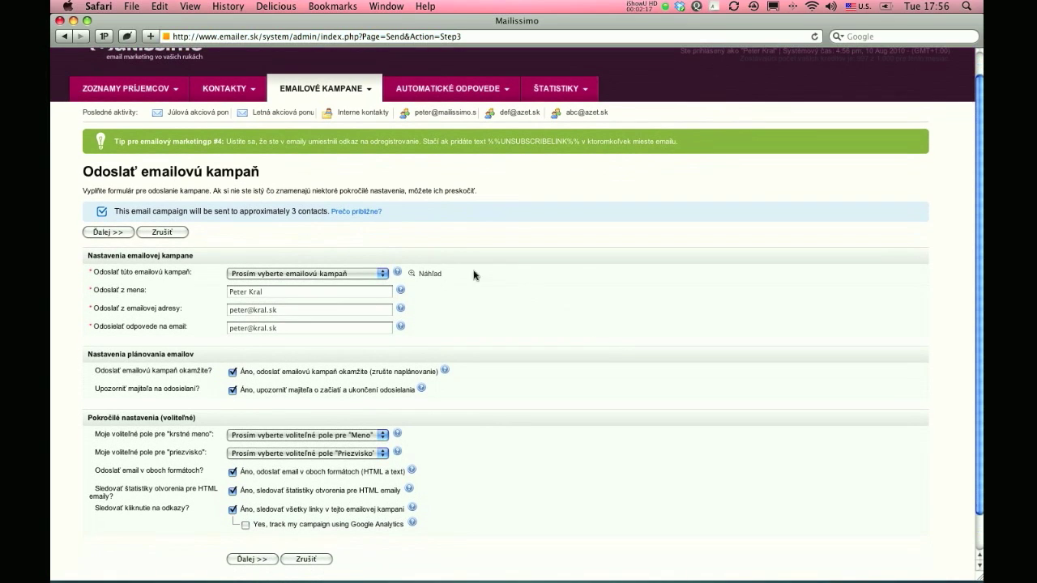
left_click(325, 273)
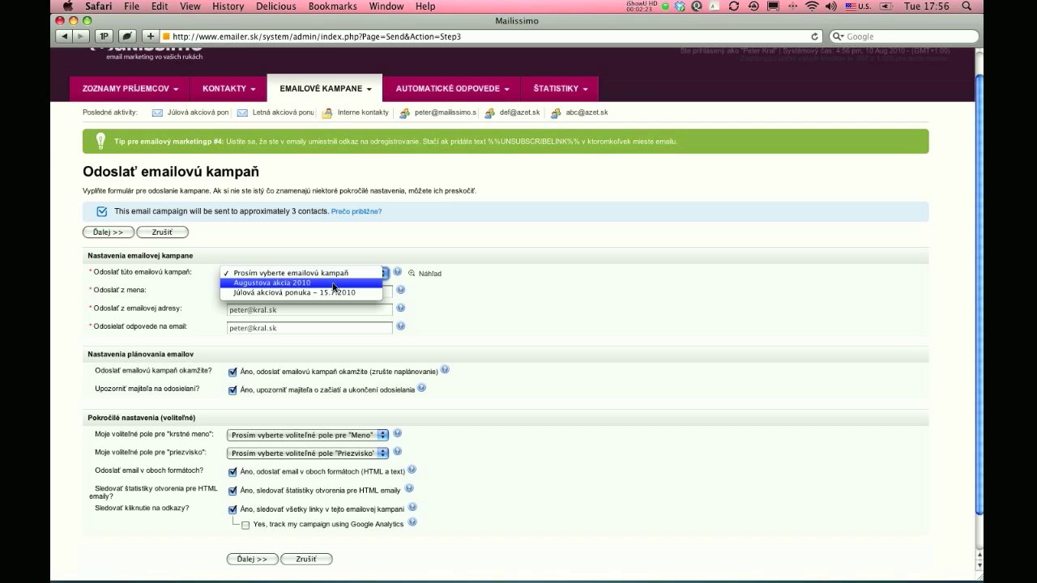
left_click(334, 284)
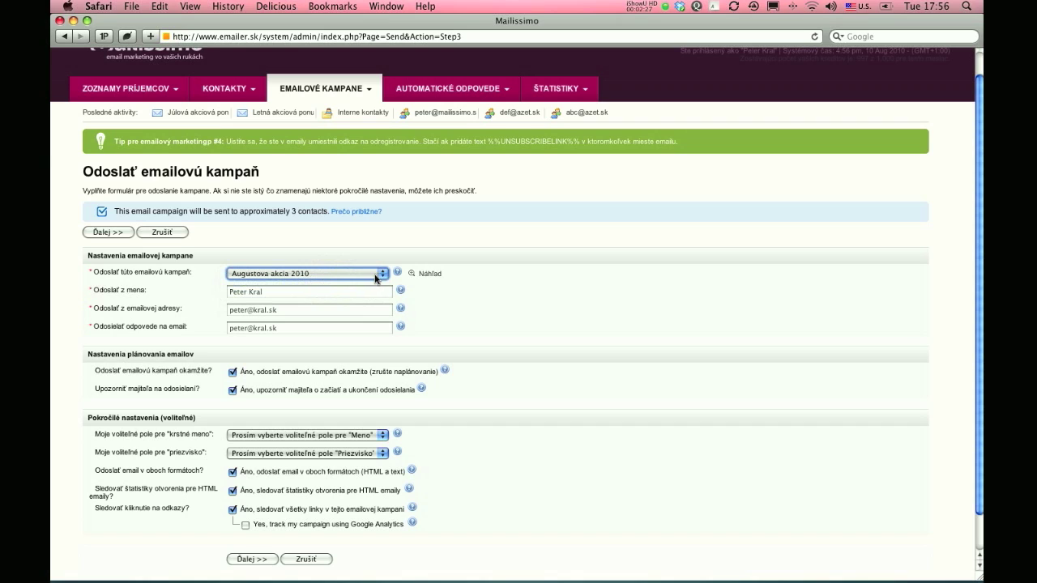
left_click(426, 276)
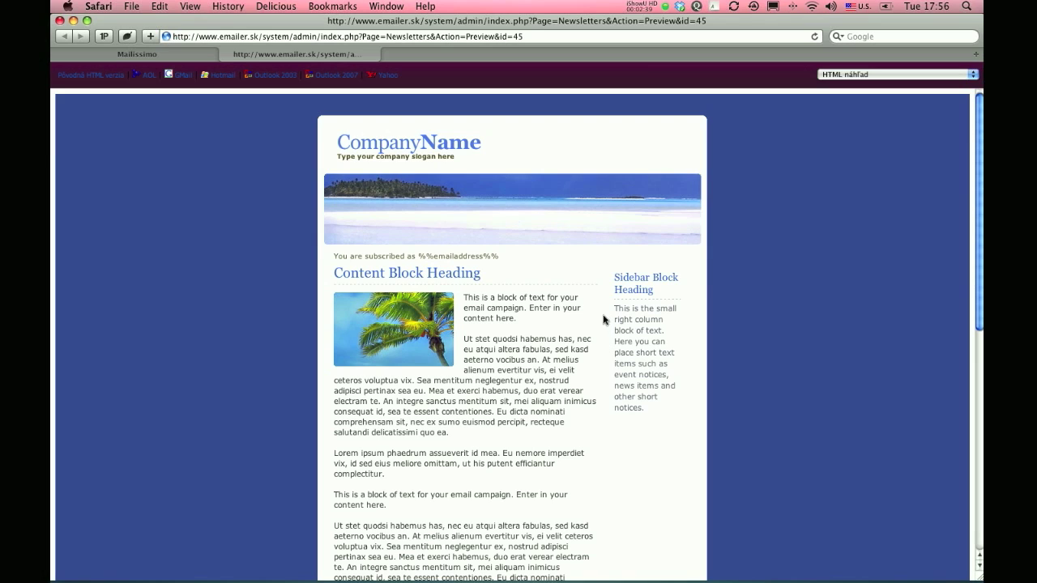
left_click(226, 54)
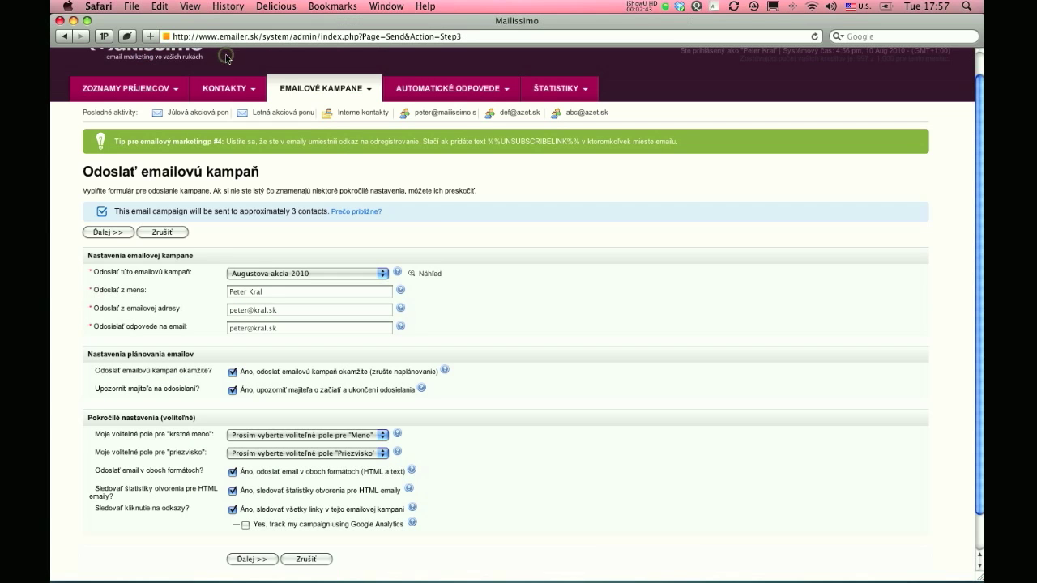
Step: Change the sender name to 'Mailissimo.sk'
scroll(438, 217, "down", 1)
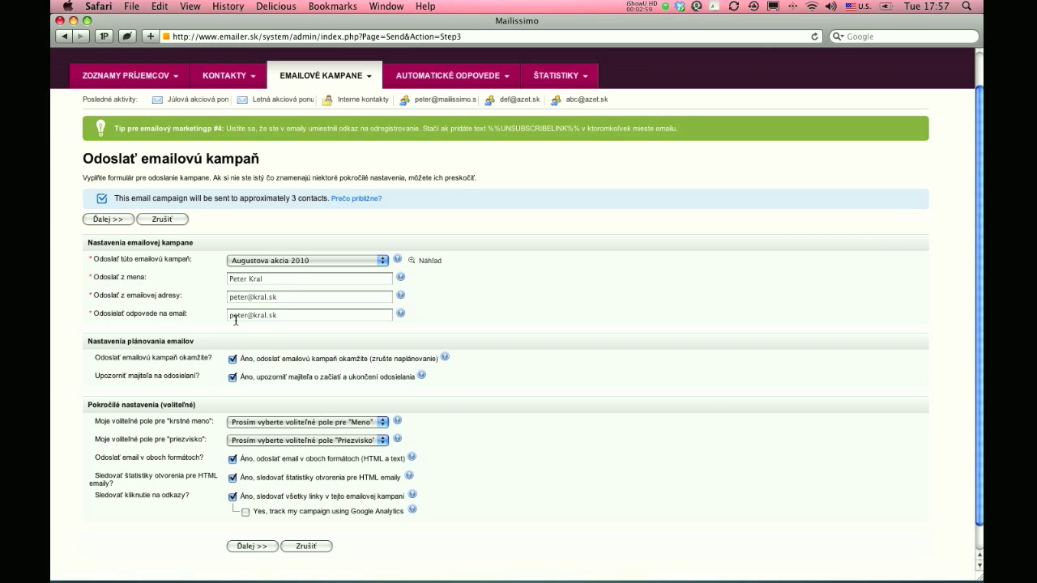
triple_click(281, 280)
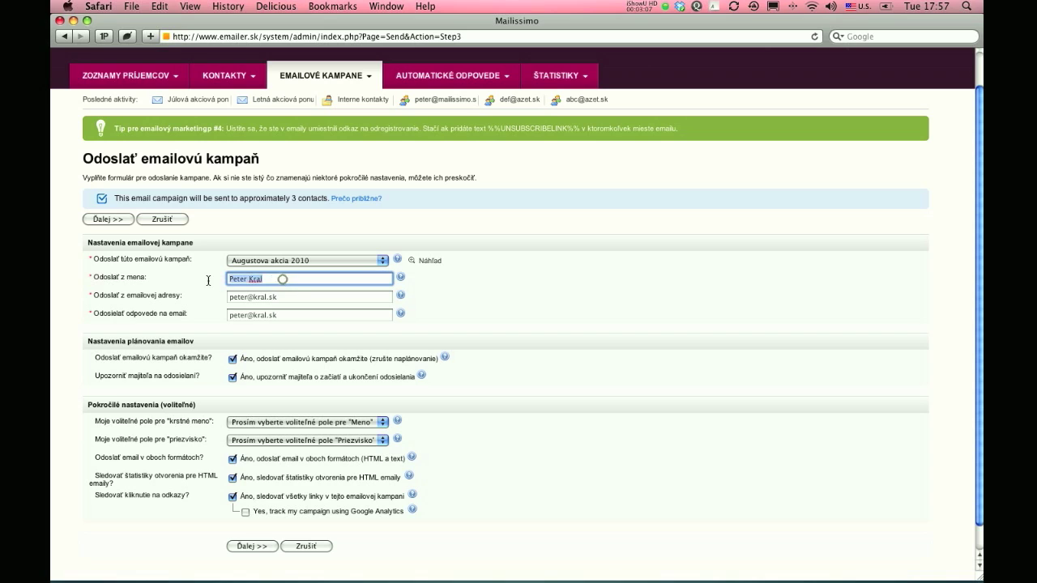
type("M")
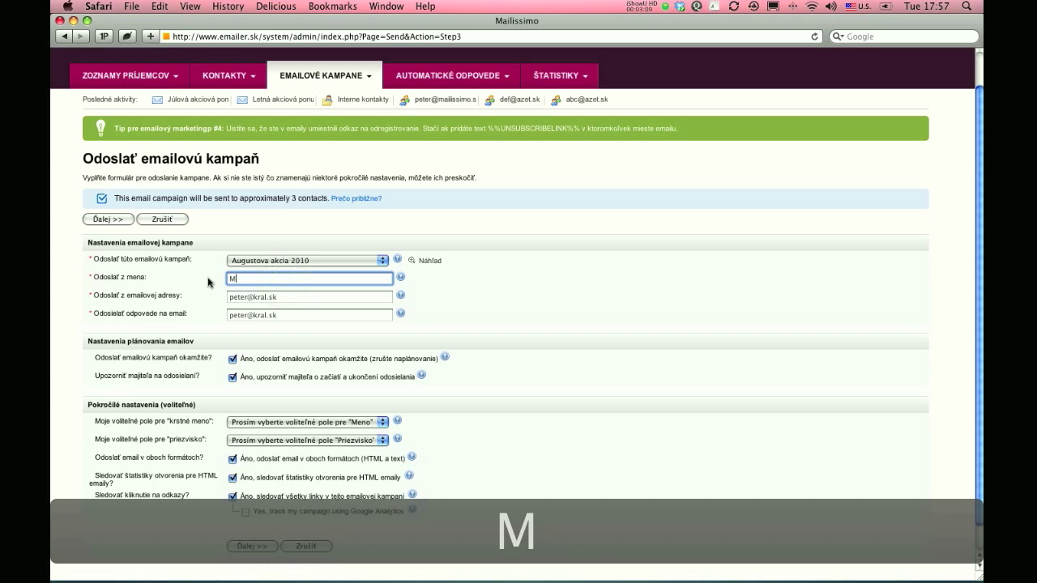
type("ail")
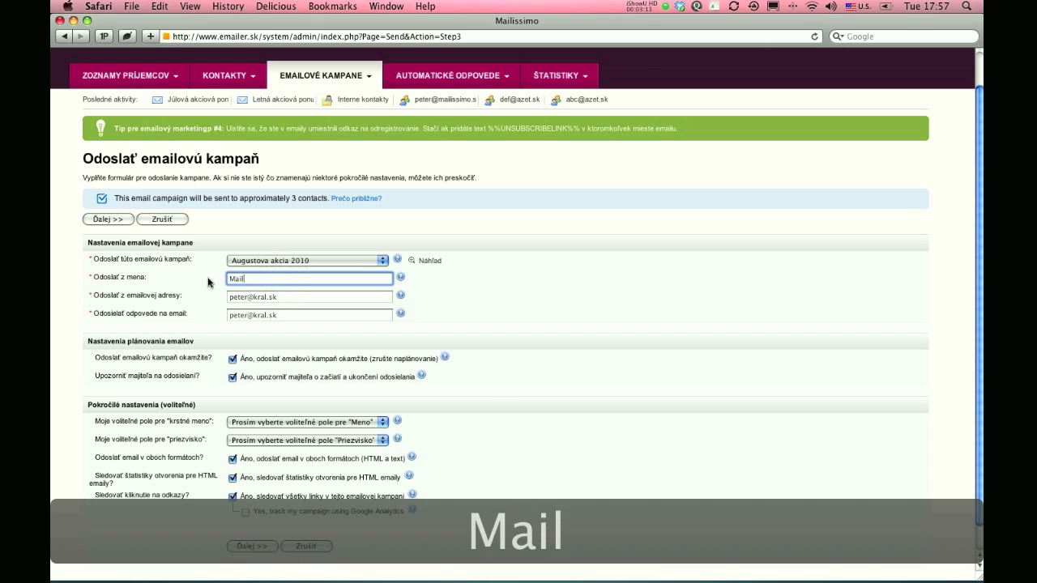
type("issimo.sk")
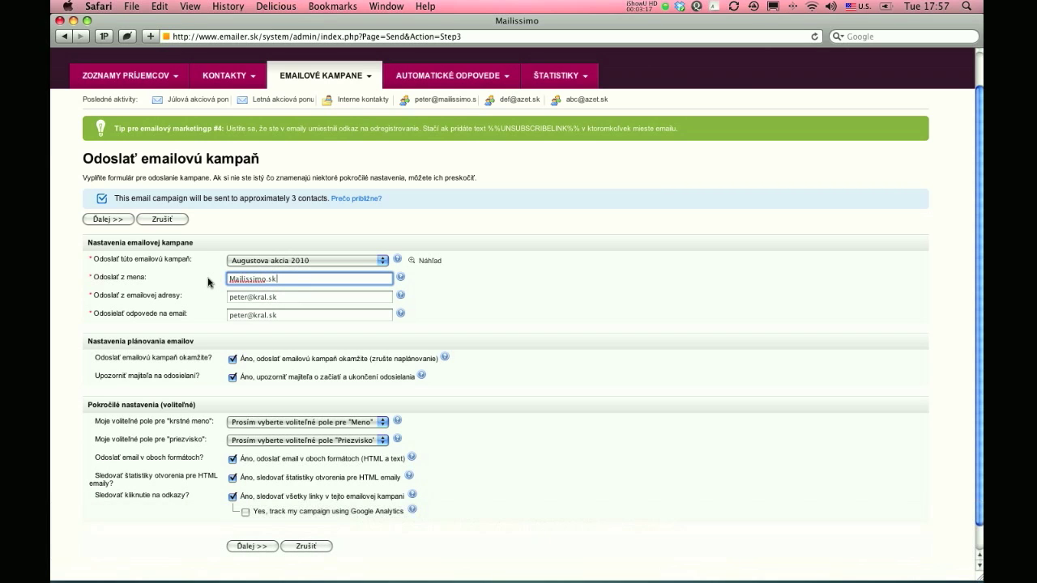
Step: Set both the sender and reply-to addresses to the company's info e-mail address
key("Tab")
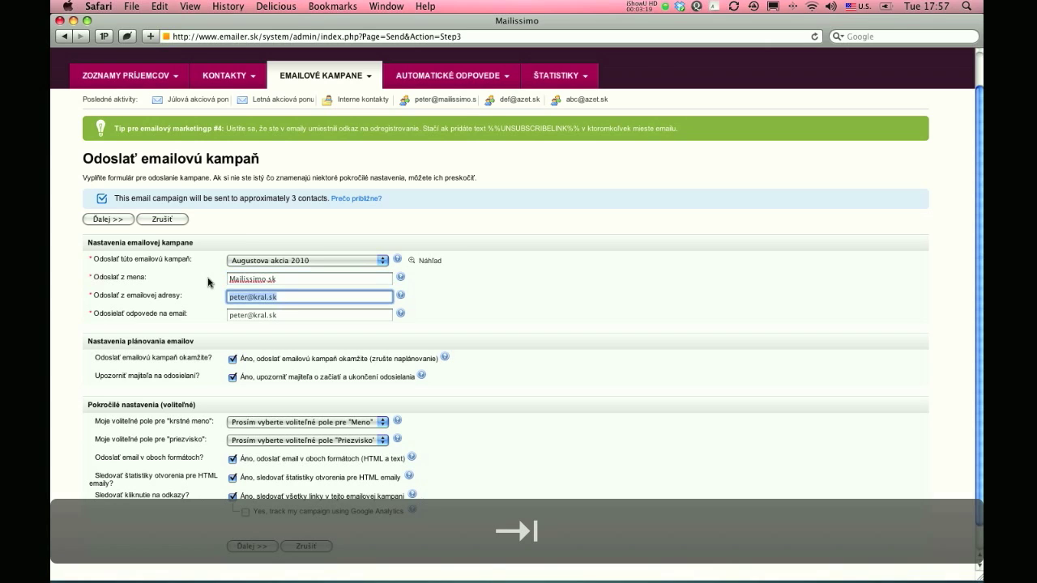
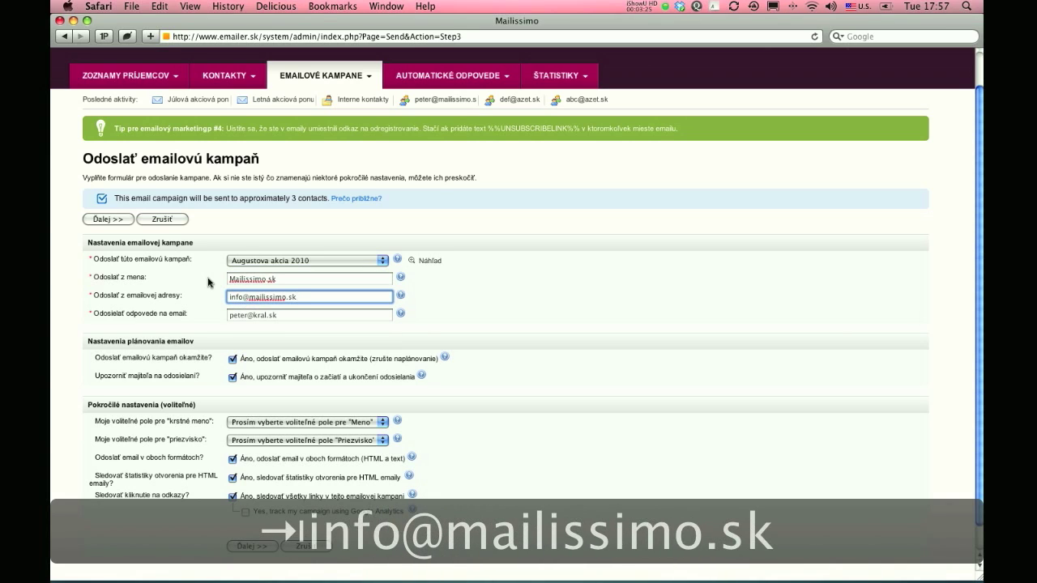
key("Tab")
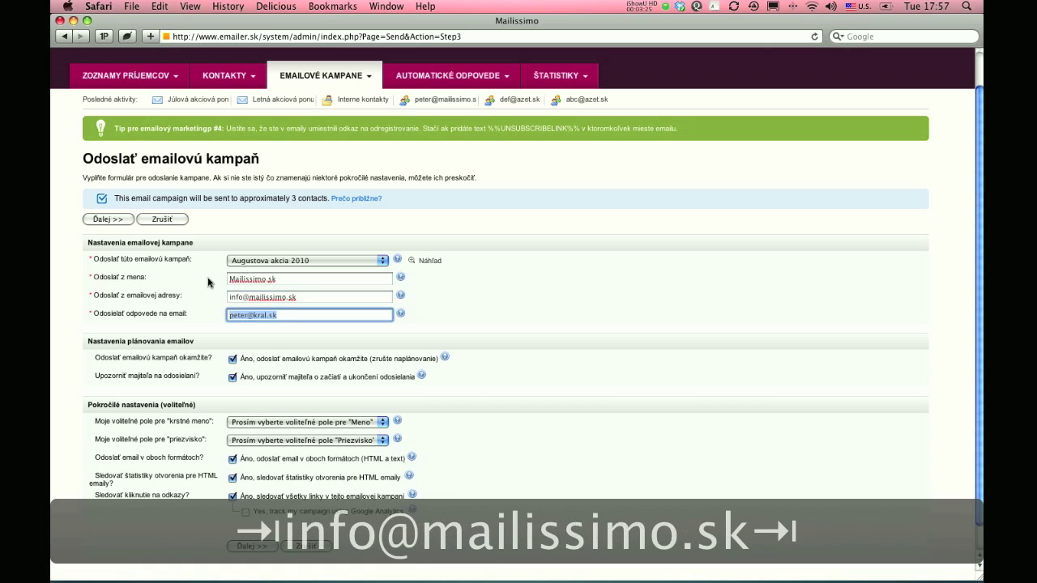
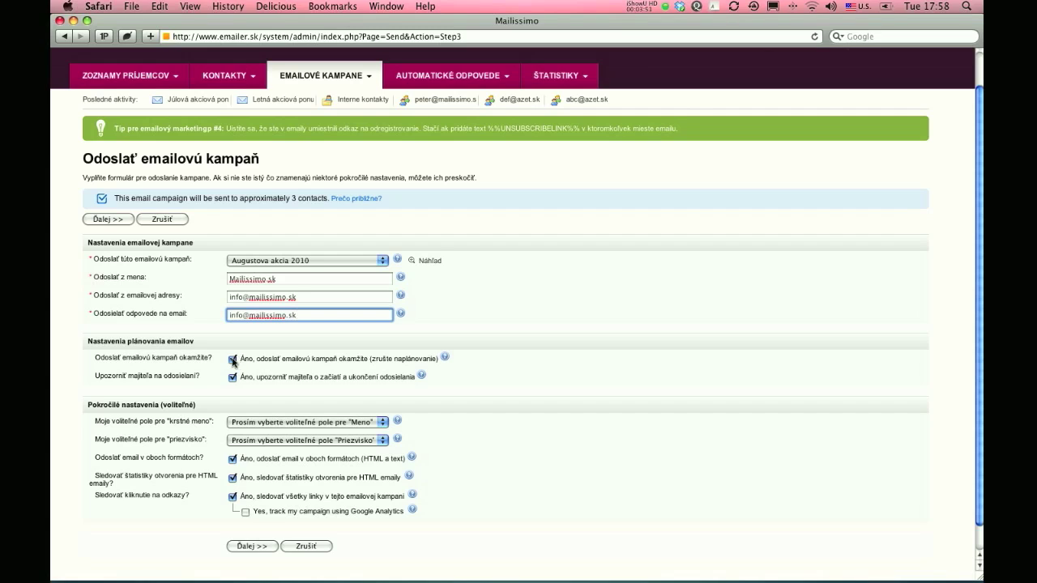
left_click(232, 361)
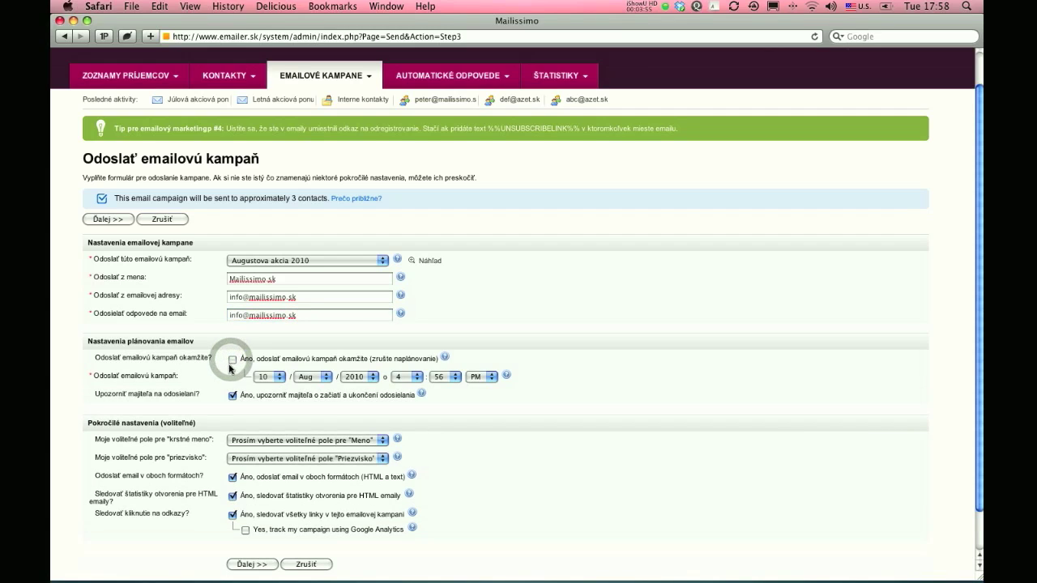
left_click(273, 377)
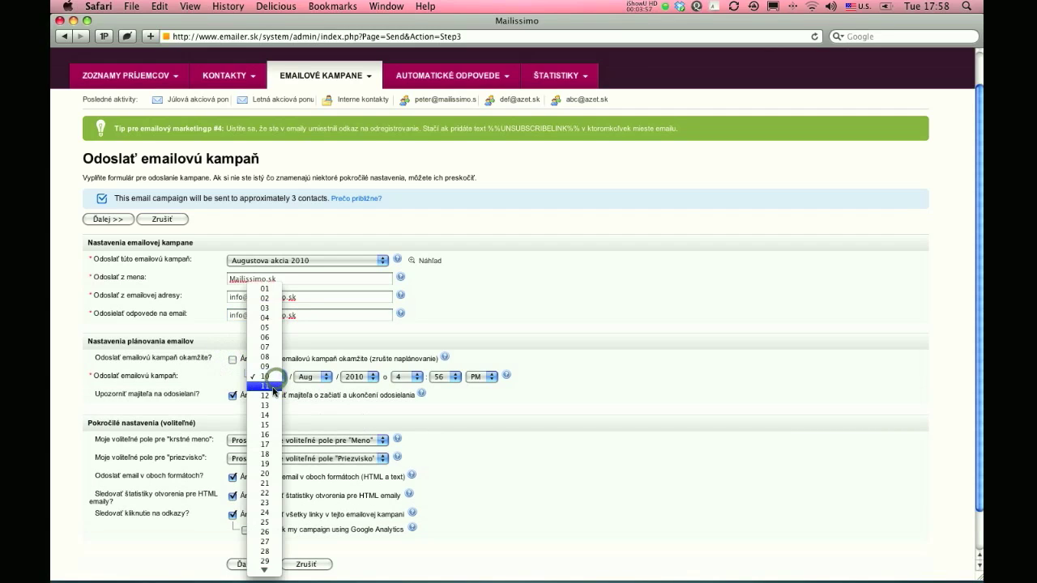
left_click(273, 388)
left_click(421, 377)
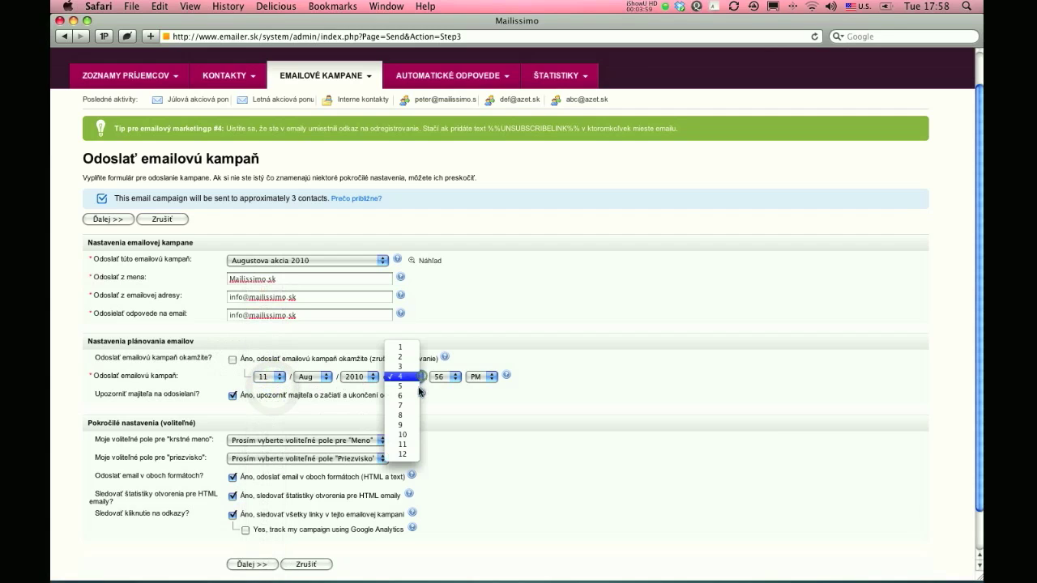
left_click(417, 396)
left_click(443, 377)
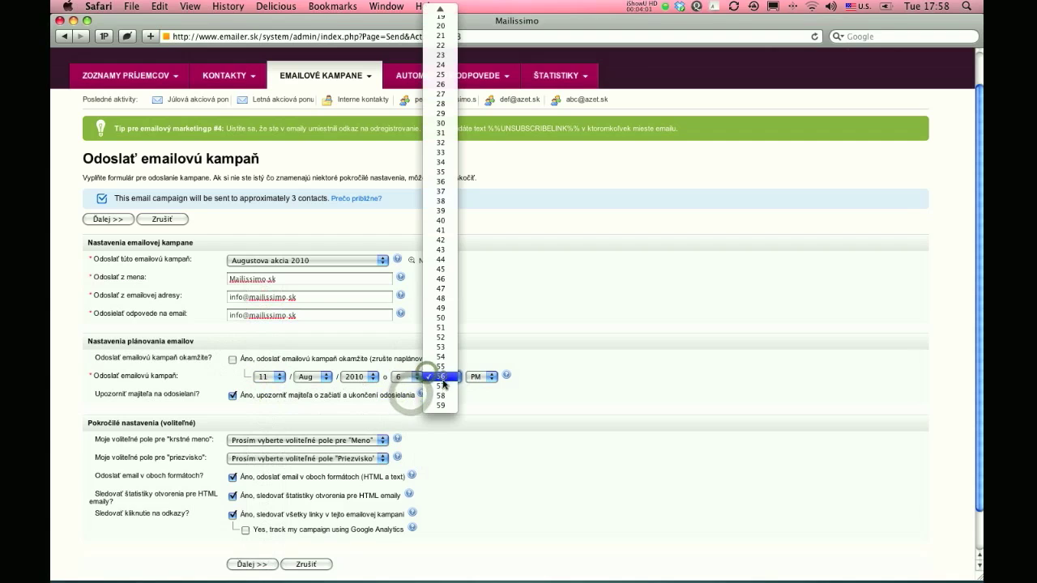
scroll(441, 373, "up", 10)
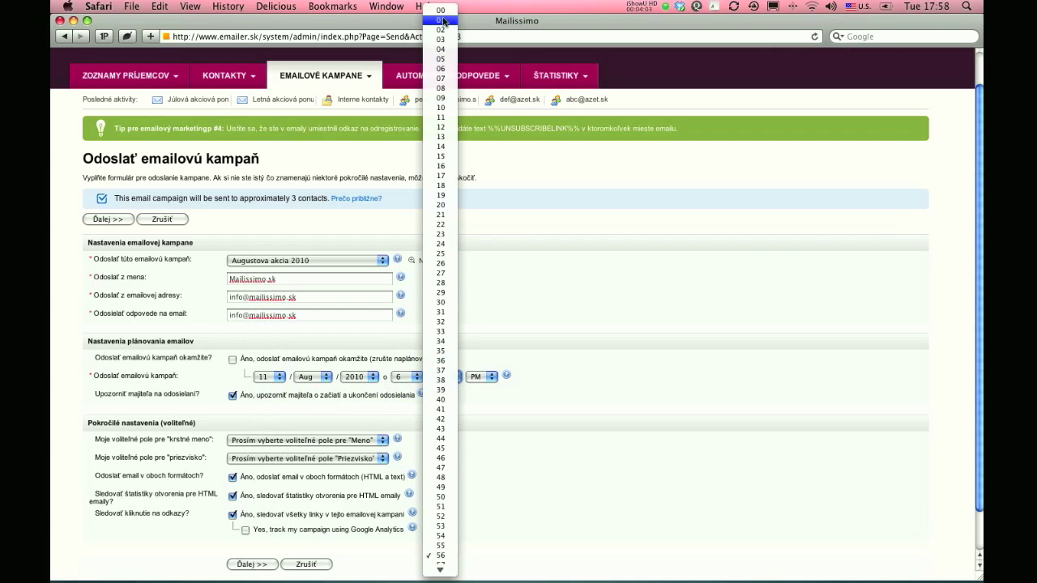
left_click(441, 10)
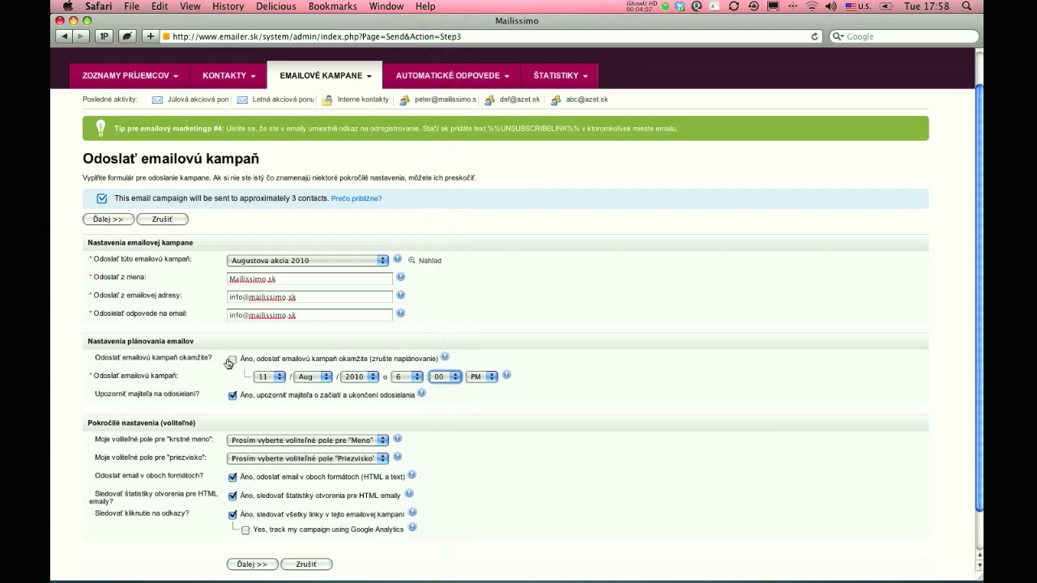
left_click(230, 361)
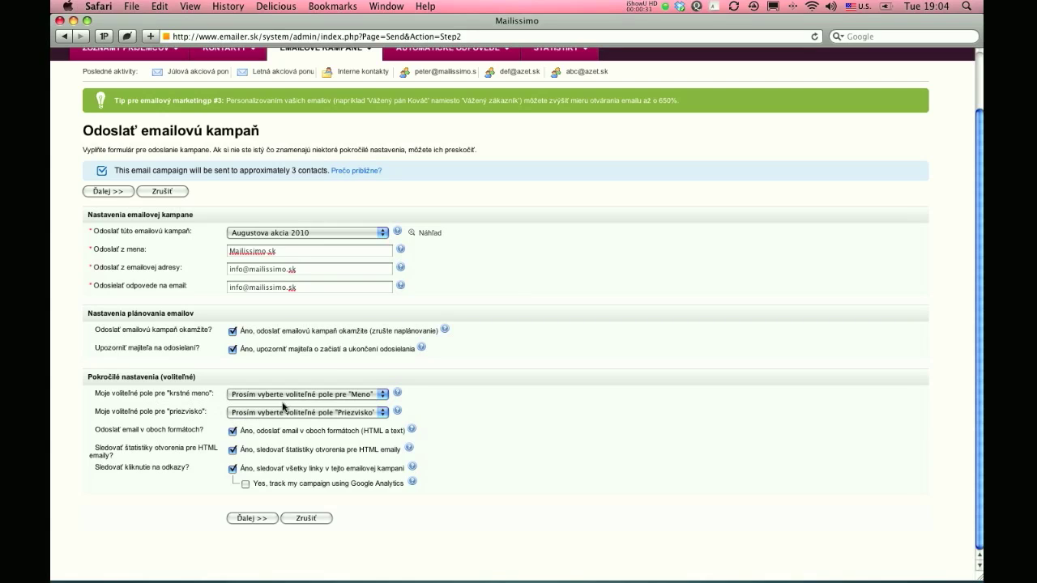
Step: In Pokročilé nastavenia, map krstné meno to 'Meno' and priezvisko to 'Priezvisko'
left_click(306, 393)
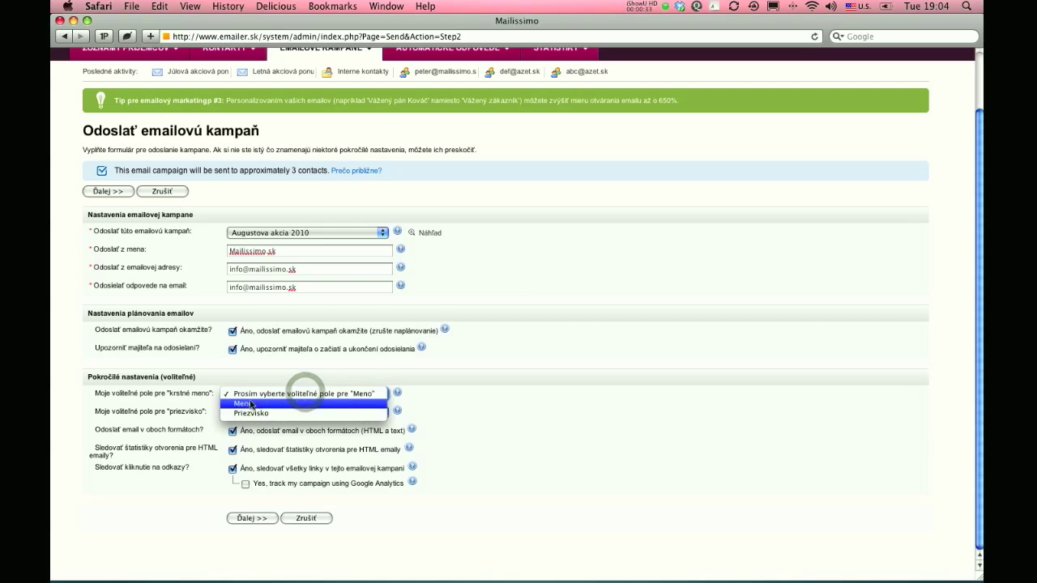
left_click(251, 407)
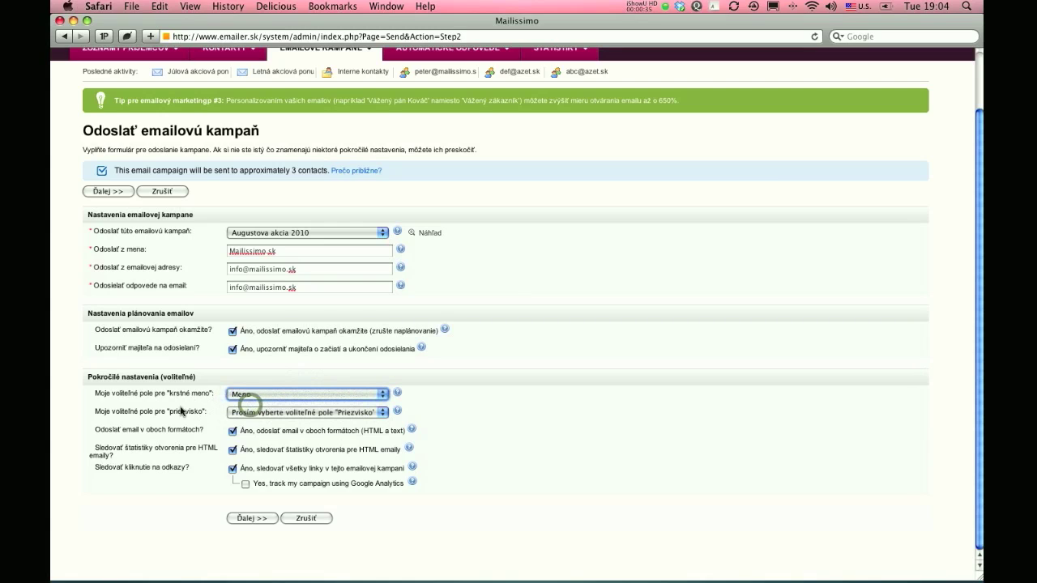
left_click(252, 411)
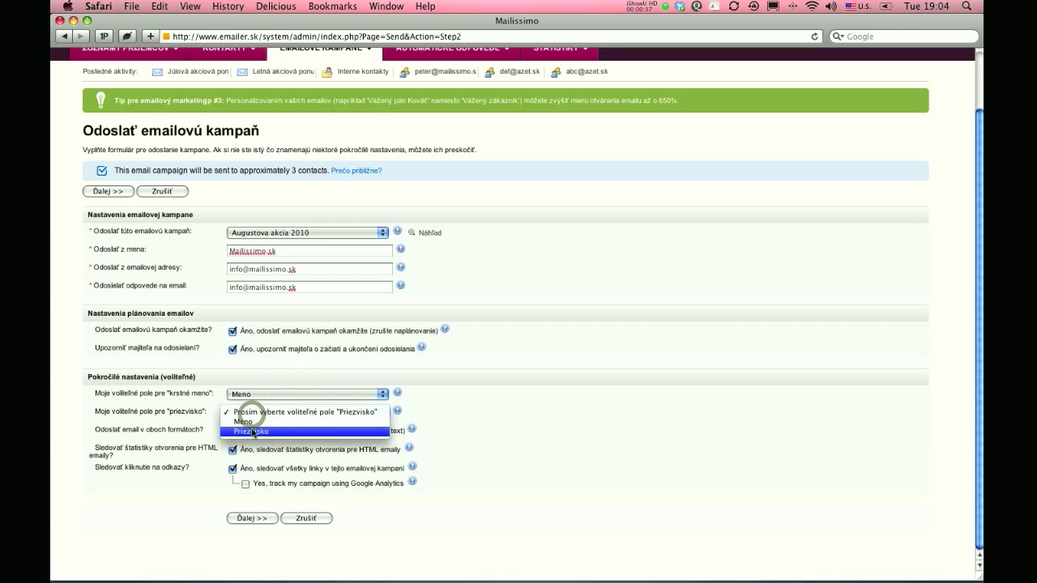
left_click(252, 431)
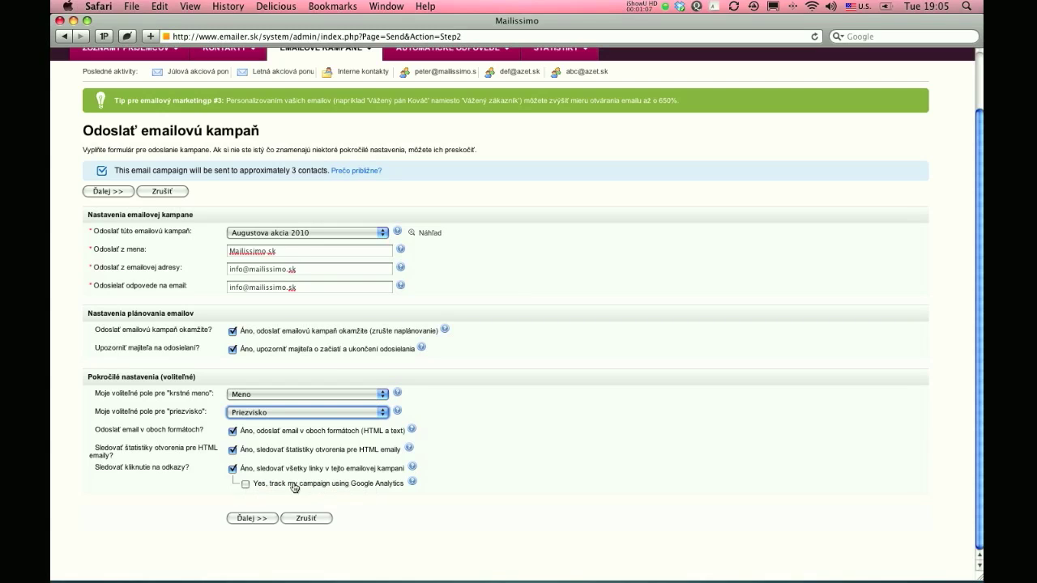
Step: Enable Google Analytics tracking, keeping campaign 'Augustova akcia 2010' and source 'MailingList'
left_click(244, 485)
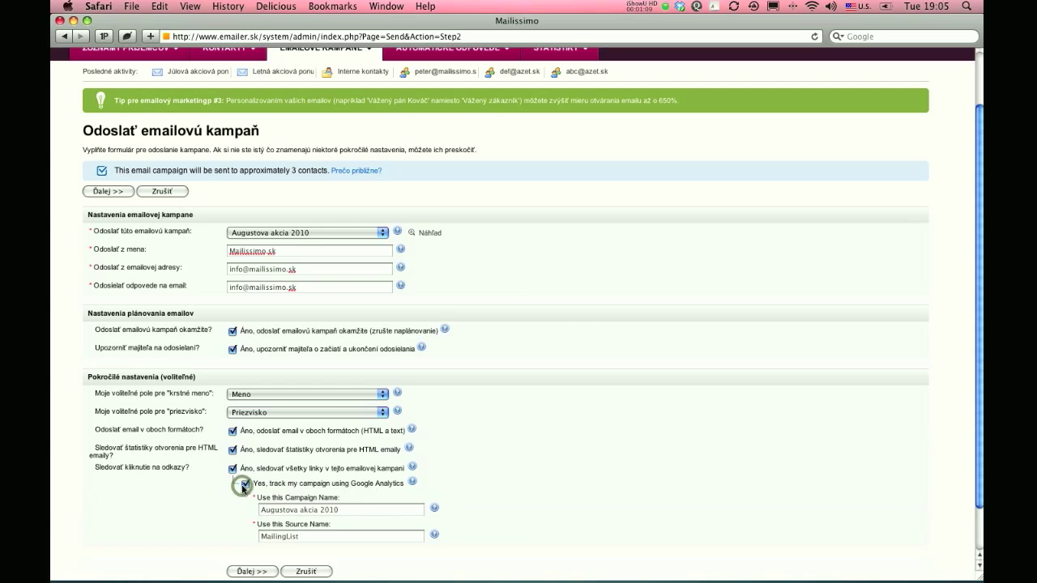
scroll(243, 487, "down", 2)
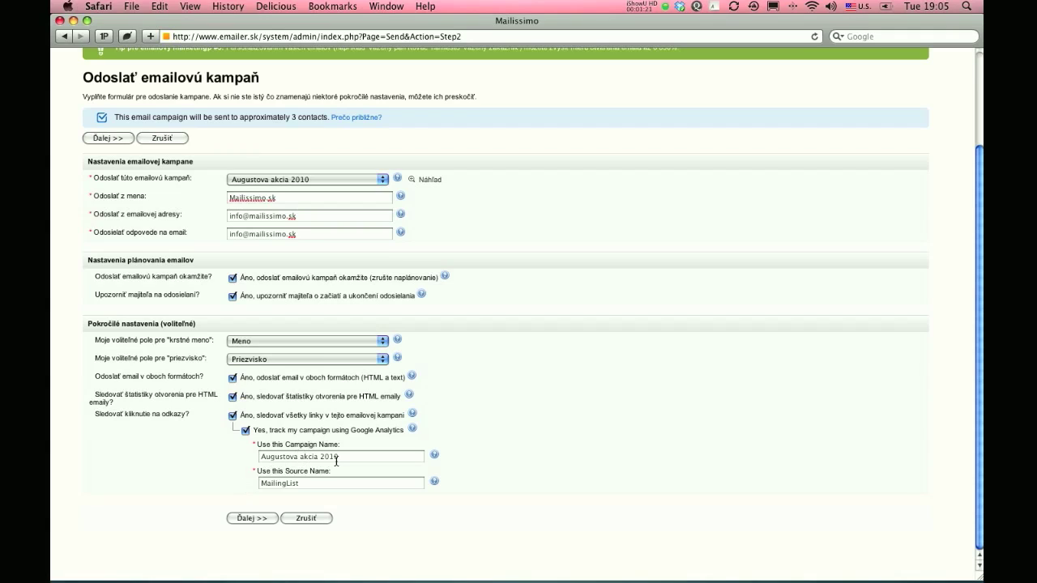
Step: Advance to the summary showing subject 'Augustova ponuka - do vypredania zasob!' and about 3 contacts
left_click(262, 523)
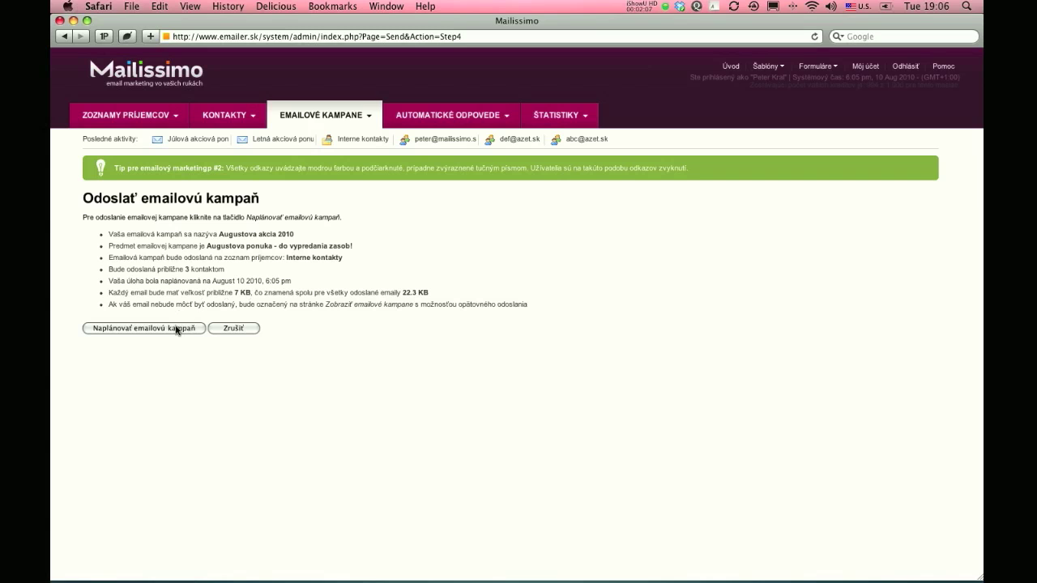
Step: Schedule the campaign and confirm it is queued for August 10 2010, 6:05 pm
left_click(145, 331)
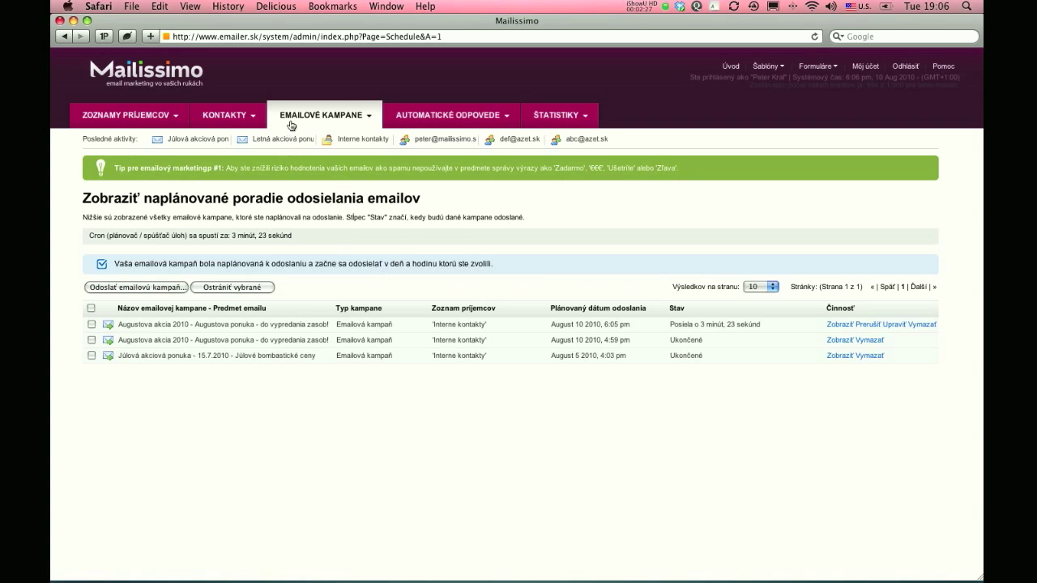
left_click(353, 122)
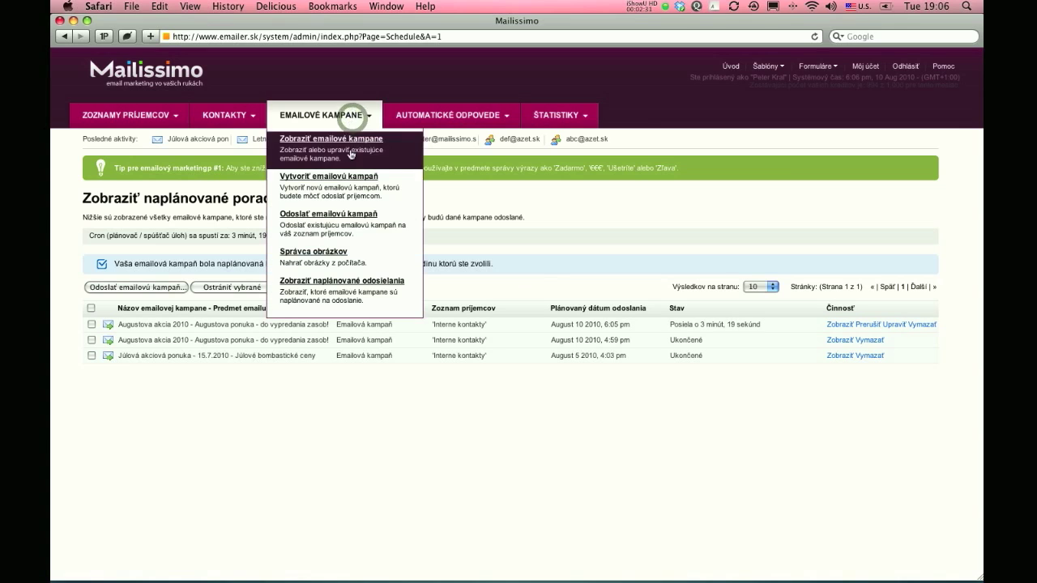
left_click(325, 295)
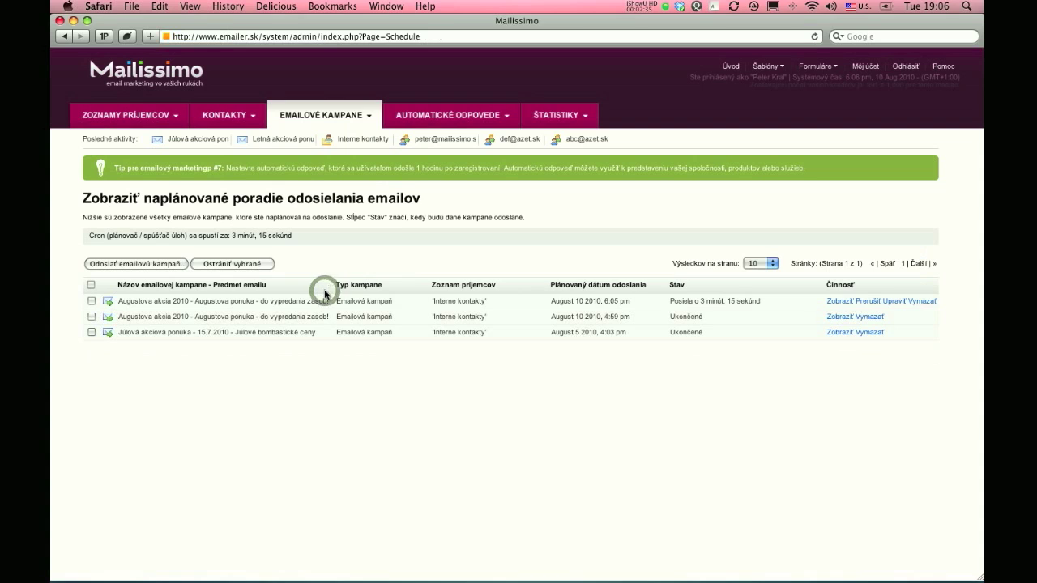